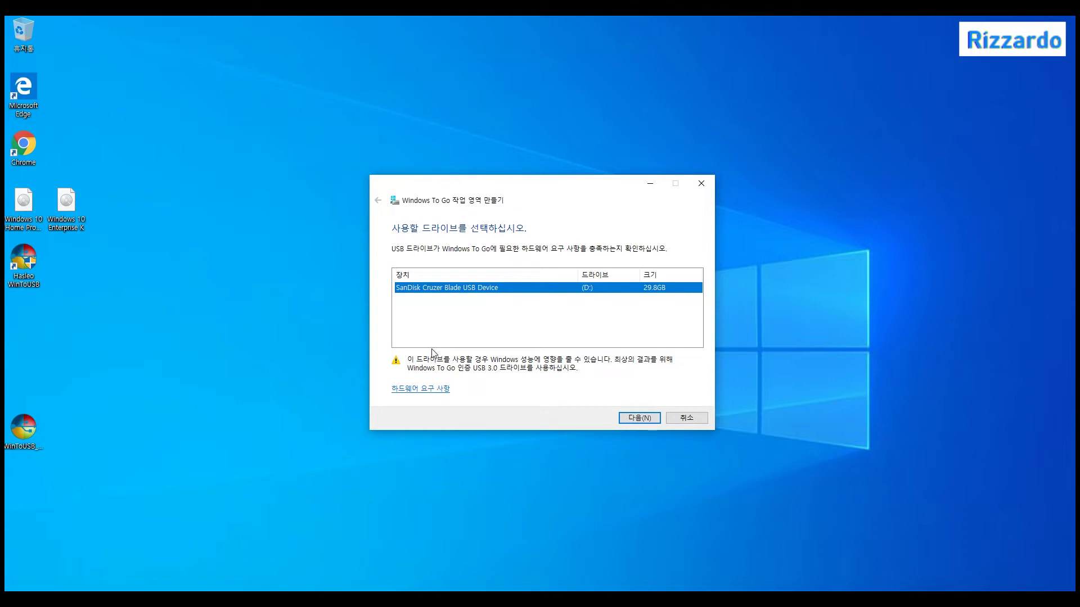
pyautogui.click(626, 420)
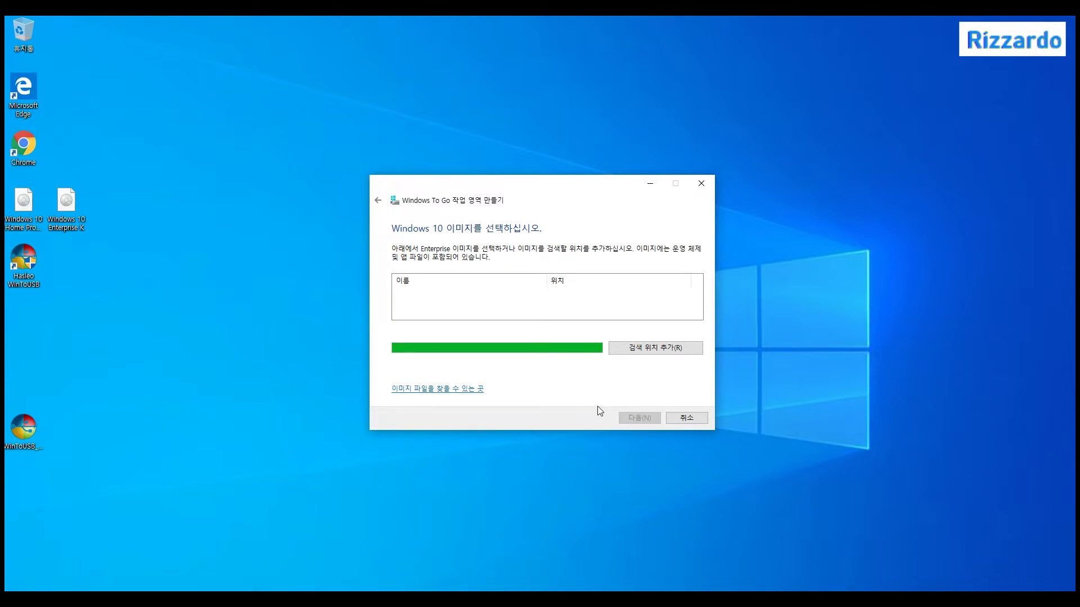
pyautogui.click(628, 352)
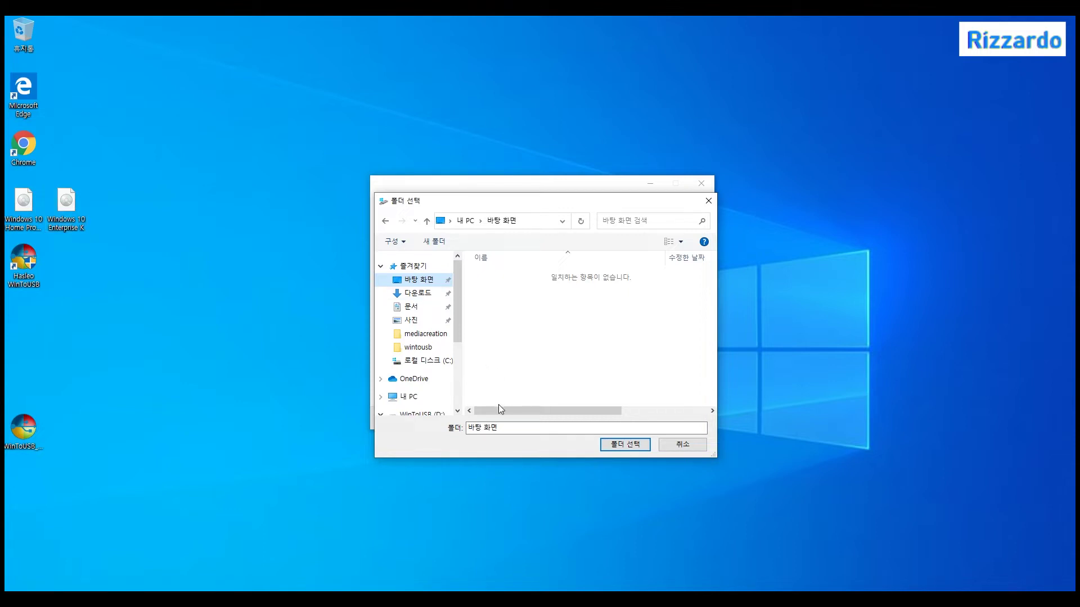
pyautogui.click(688, 450)
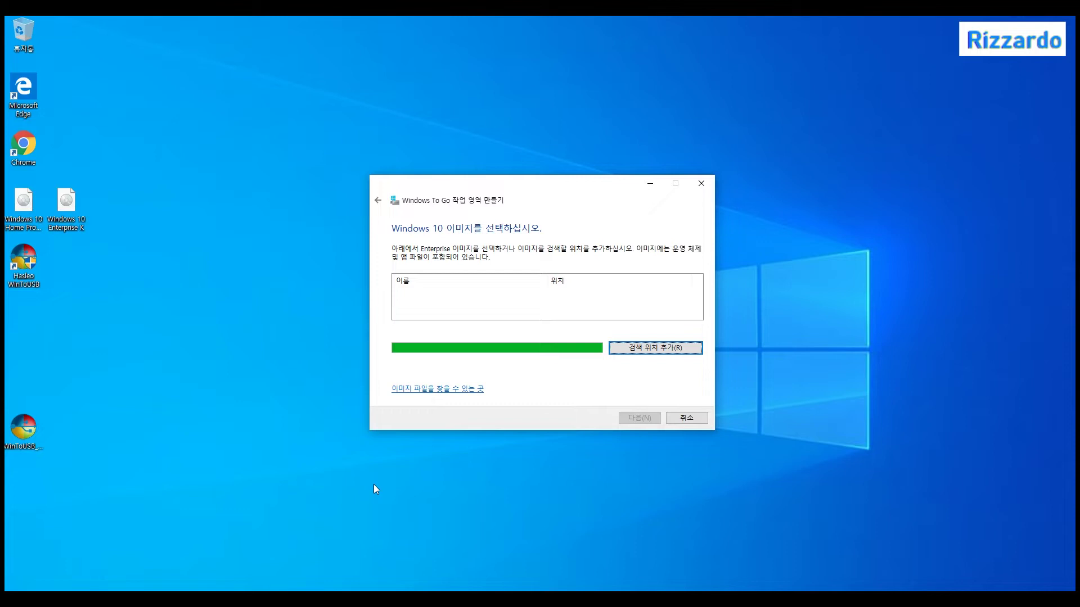
pyautogui.click(686, 417)
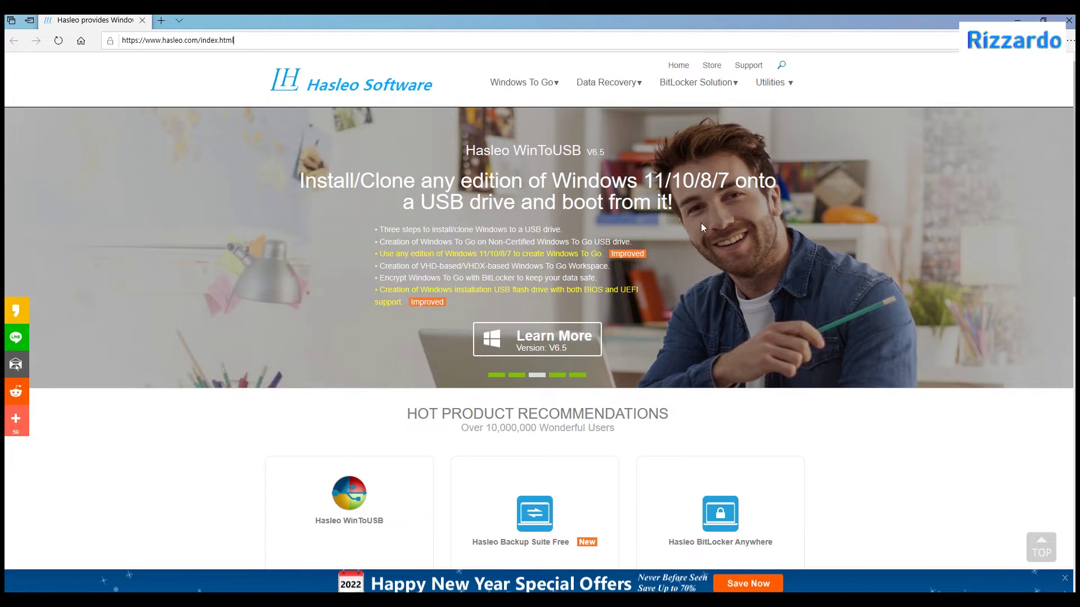
# Step: Open the WinToUSB product page on the Hasleo website and download the program
pyautogui.moveTo(531, 87)
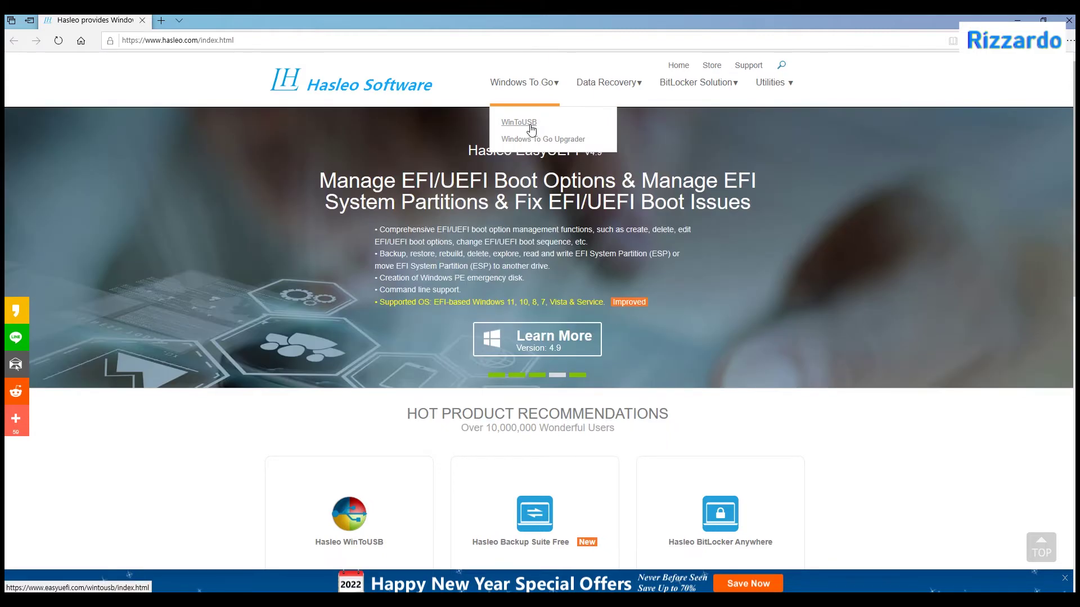
pyautogui.middleClick(526, 124)
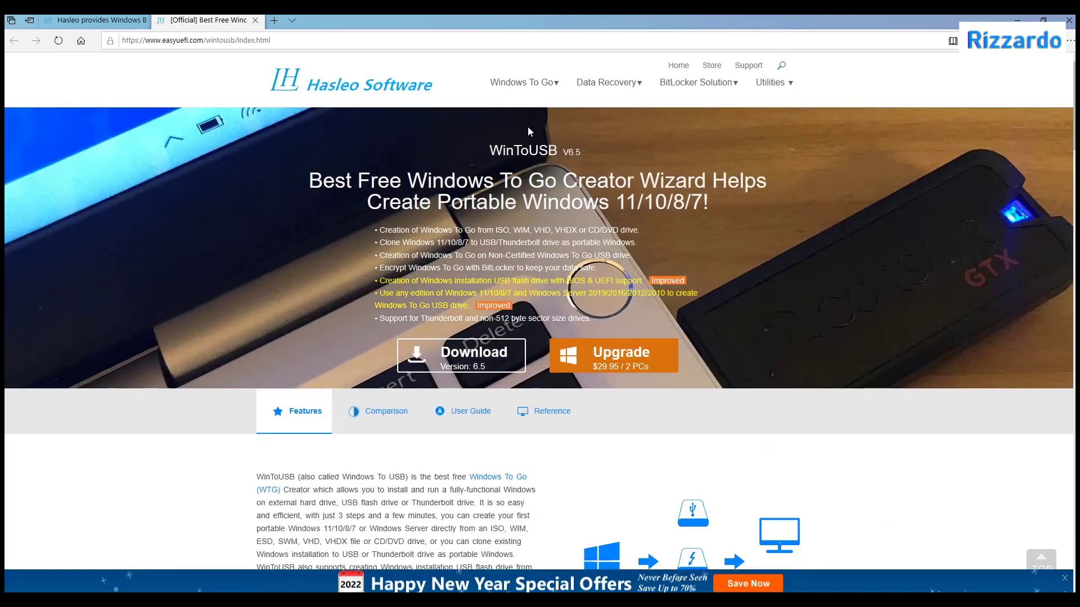
pyautogui.click(487, 360)
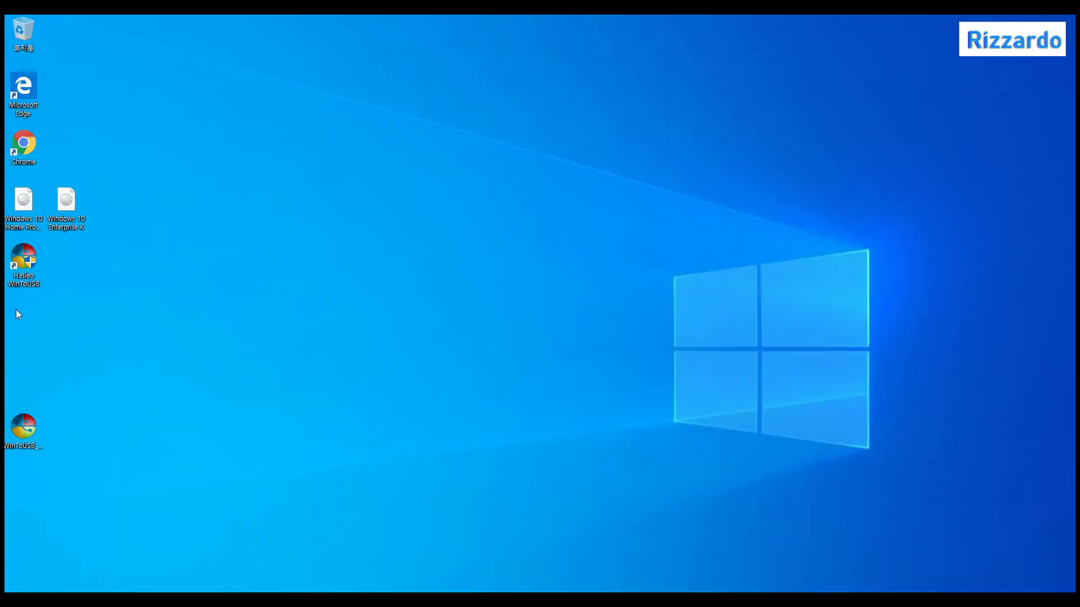
# Step: Launch Hasleo WinToUSB, load the image "Windows 10 Home Pro Edu x64 2004 ISO from MS" and continue with Windows 10 Home
pyautogui.click(25, 436)
pyautogui.click(26, 266)
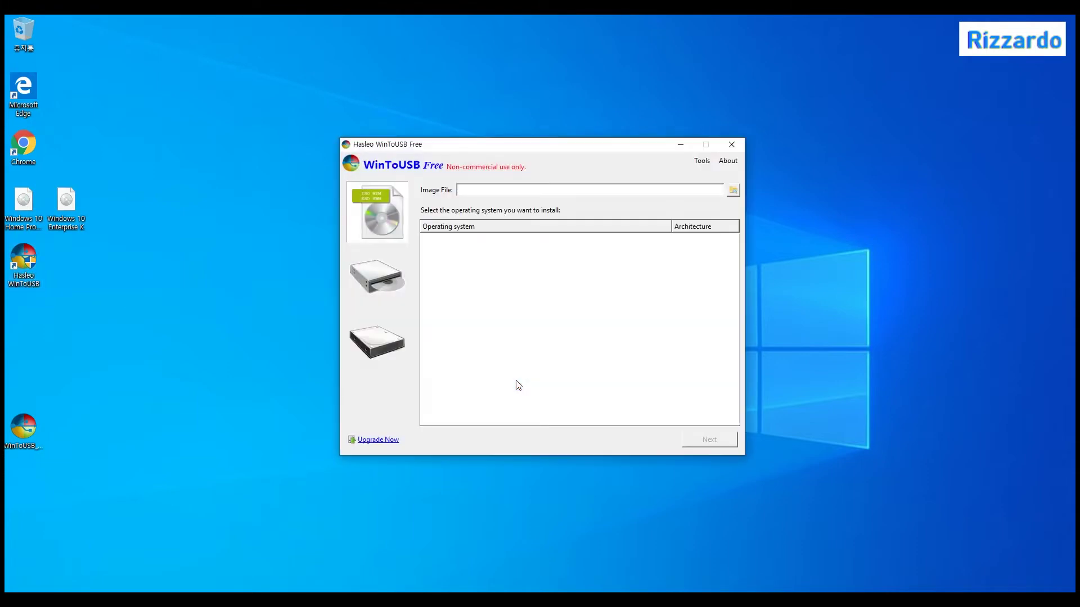
pyautogui.click(733, 191)
pyautogui.click(515, 250)
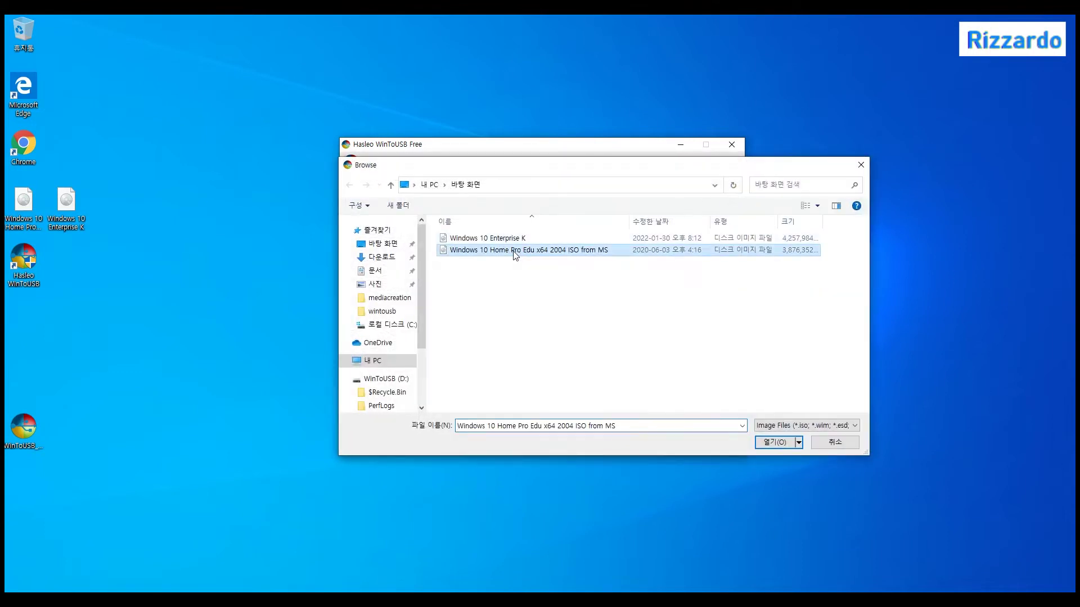
pyautogui.click(781, 444)
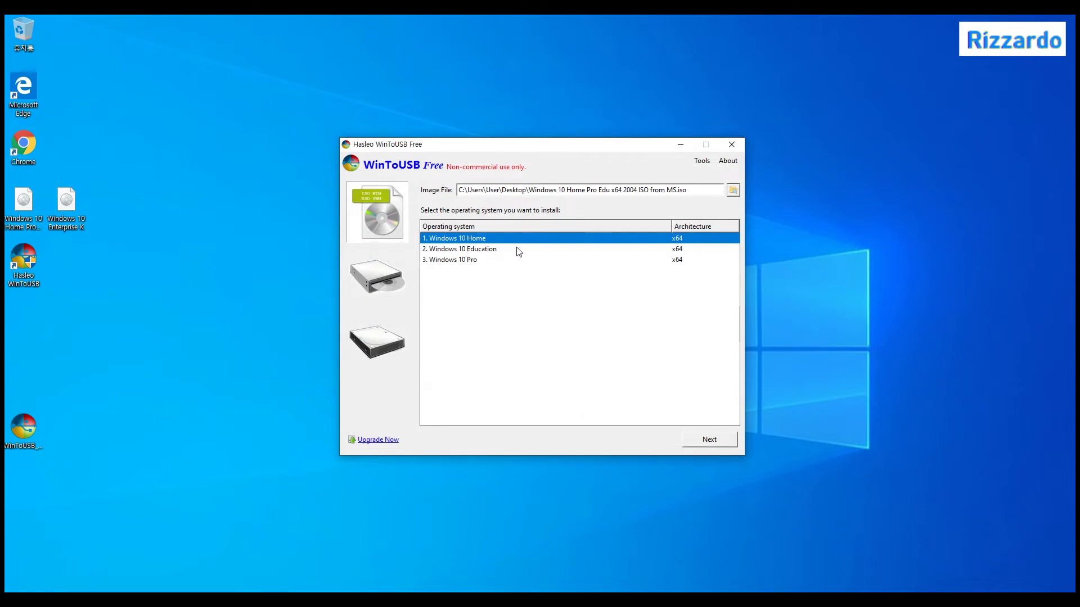
pyautogui.click(691, 443)
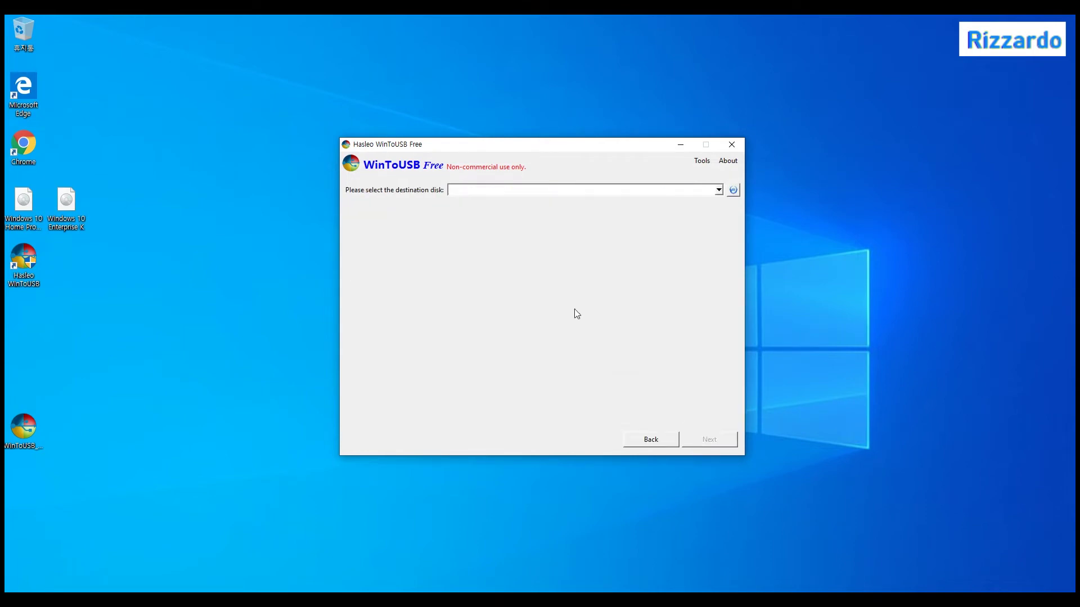
# Step: Select Disk 1: SanDisk Cruzer Blade as the destination disk and format it with the MBR for BIOS partition scheme
pyautogui.click(719, 190)
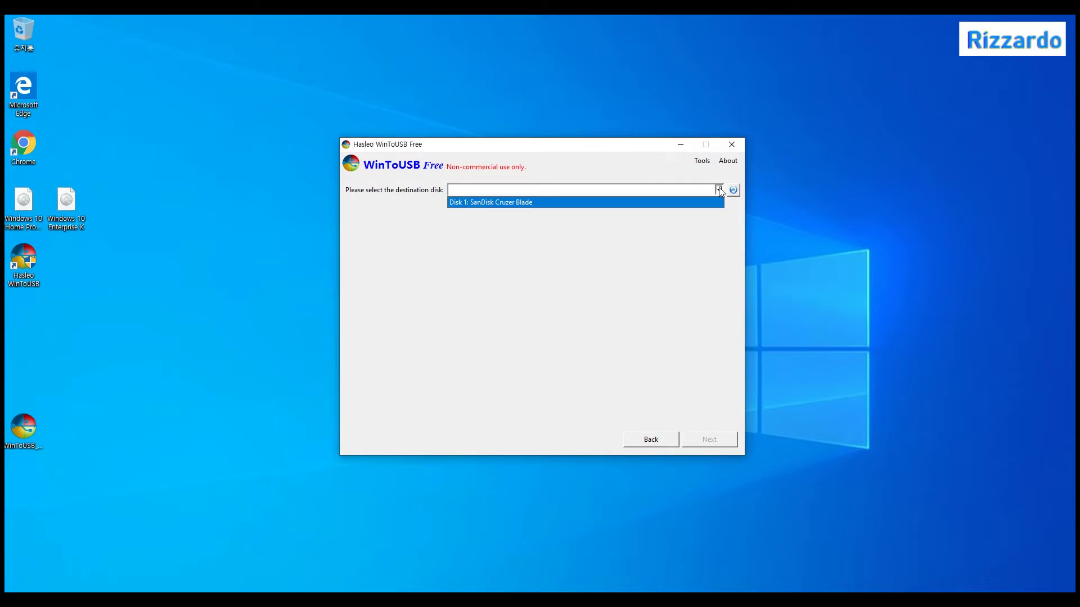
pyautogui.click(695, 205)
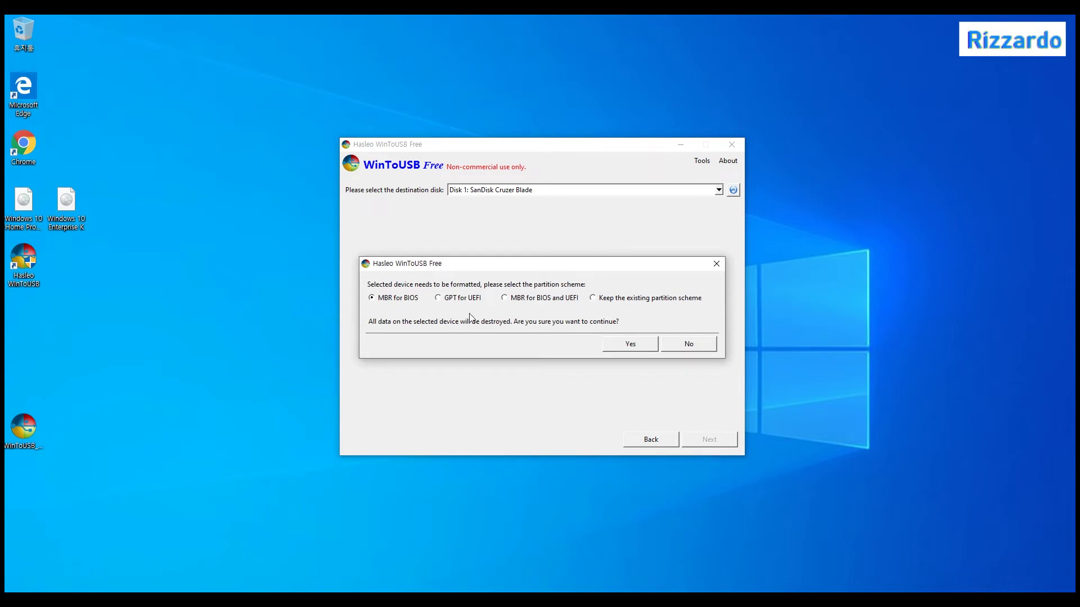
pyautogui.click(504, 300)
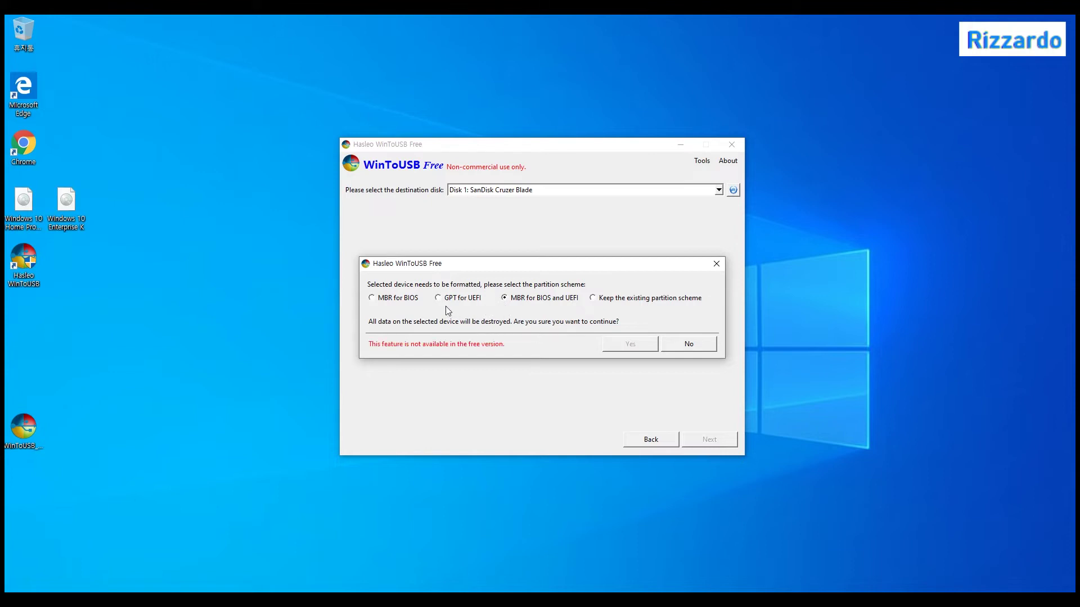
pyautogui.click(593, 299)
pyautogui.click(373, 300)
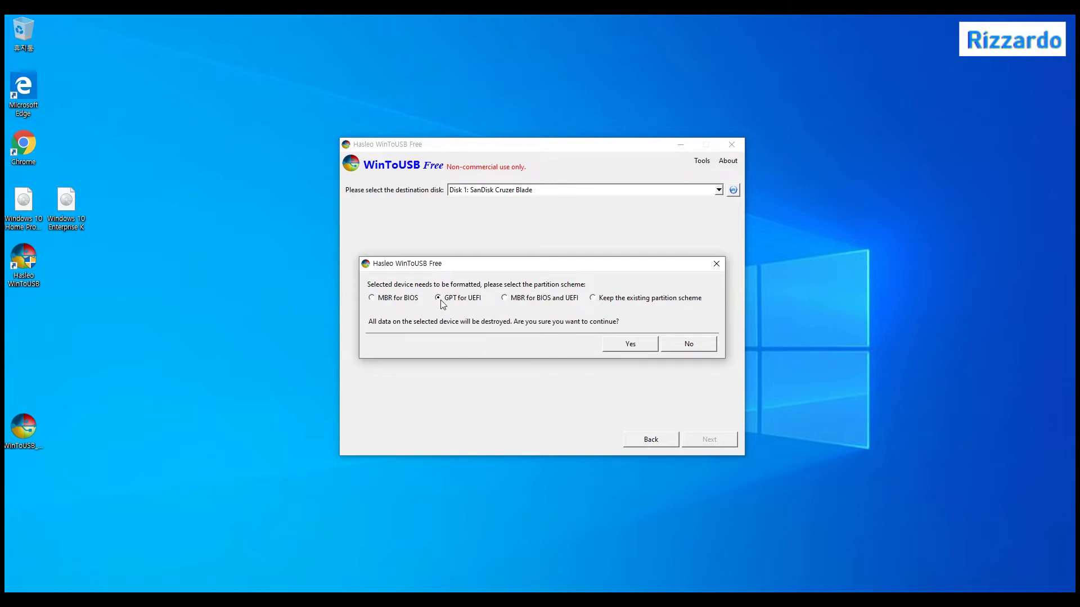
pyautogui.click(372, 299)
pyautogui.click(626, 349)
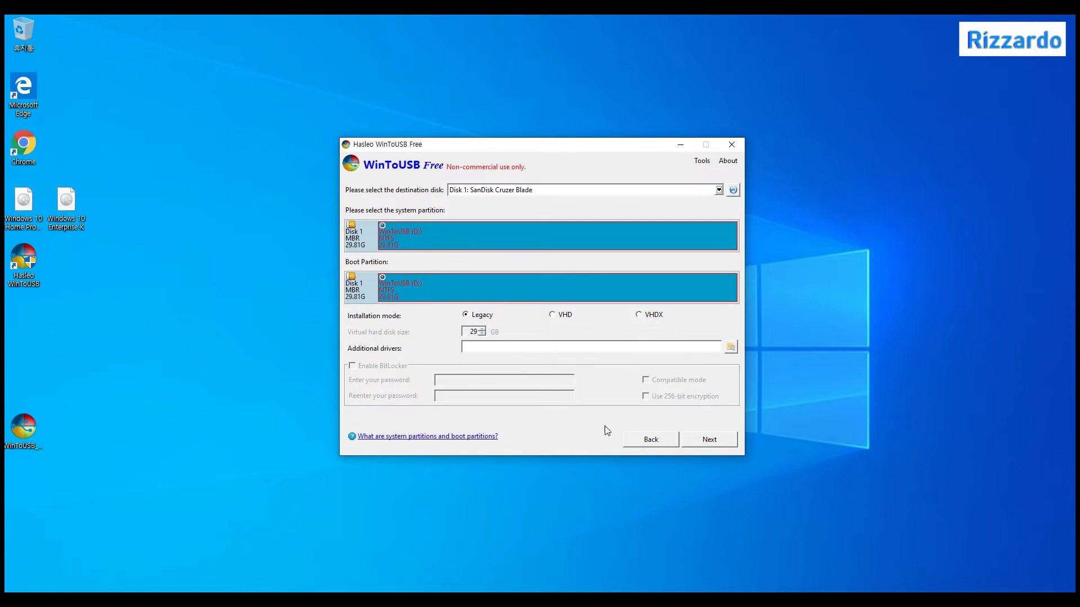
# Step: Install Windows on the USB disk in Legacy mode and quit WinToUSB once the installation is complete
pyautogui.click(703, 441)
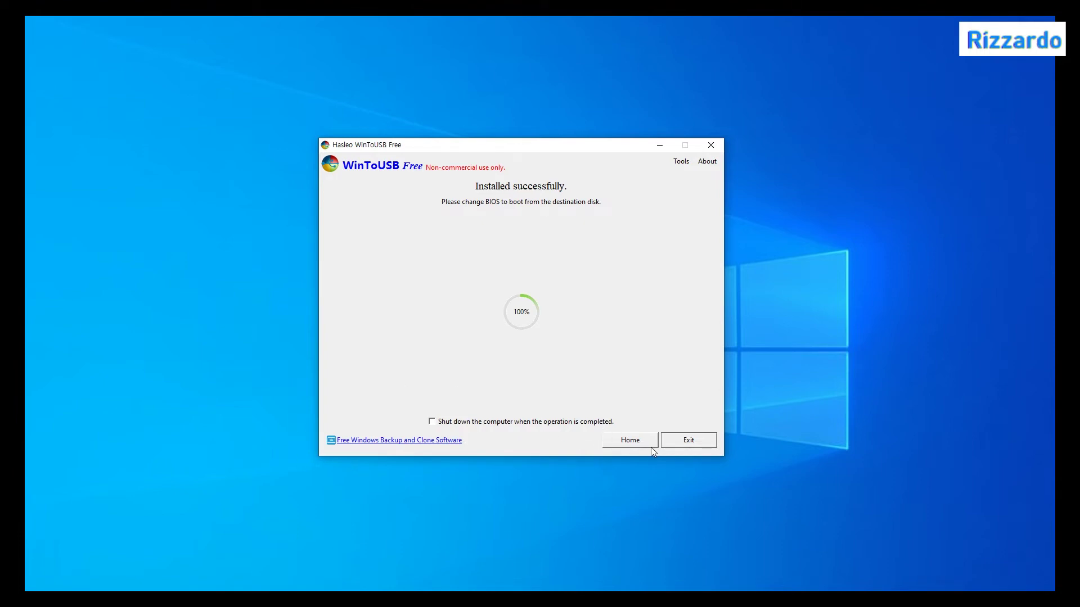
pyautogui.click(683, 442)
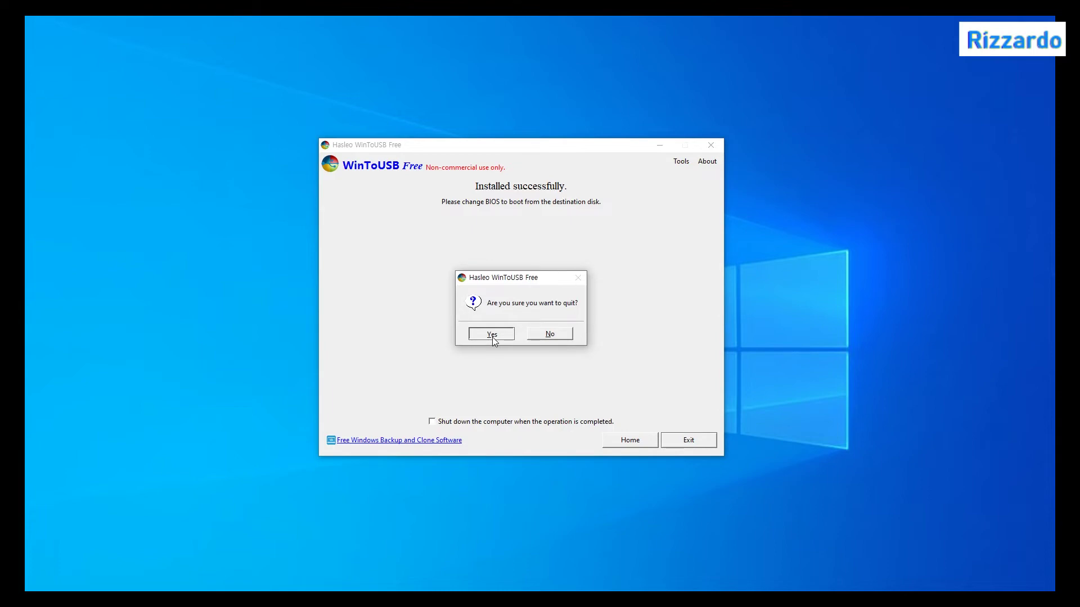
pyautogui.click(491, 334)
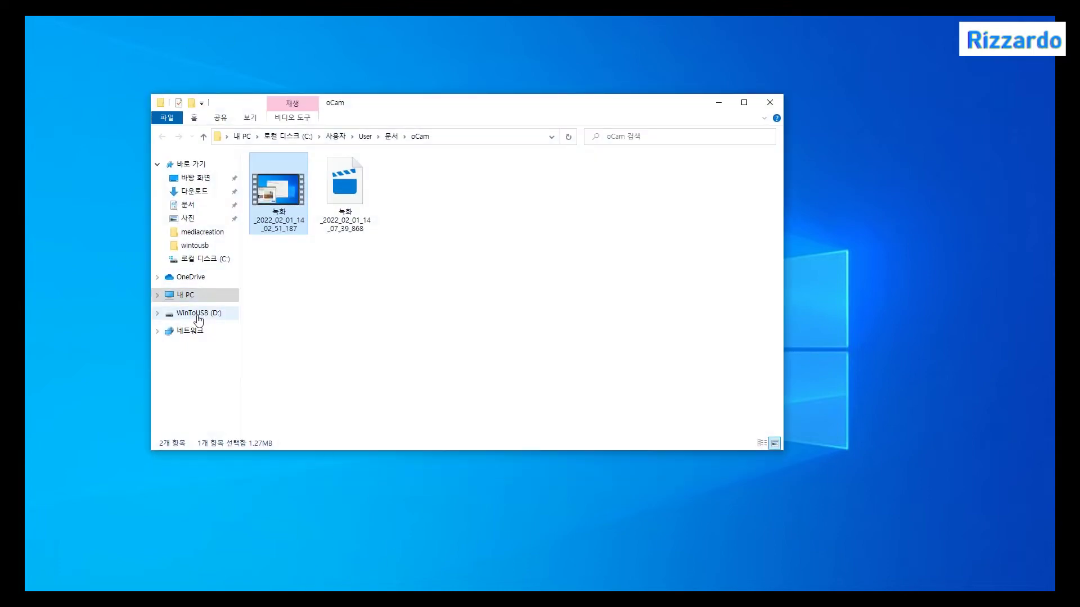
# Step: Browse the WinToUSB (D:) drive in File Explorer to check the files and folders on it
pyautogui.click(199, 315)
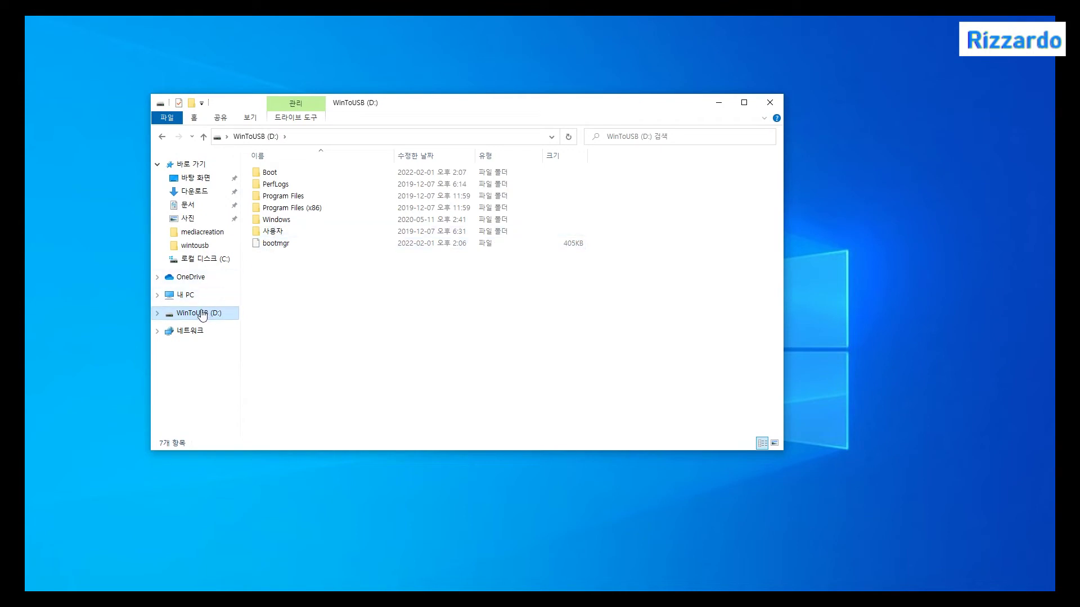
pyautogui.click(158, 314)
pyautogui.click(184, 326)
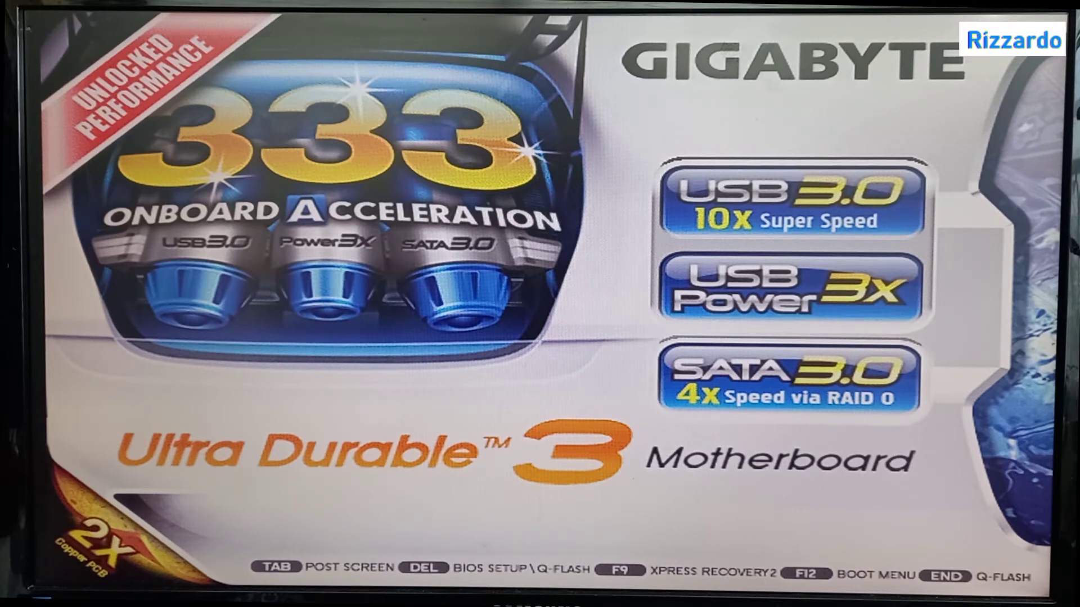
# Step: Enter the BIOS setup during startup and open Hard Disk Boot Priority under Advanced BIOS Features
pyautogui.press('Delete')
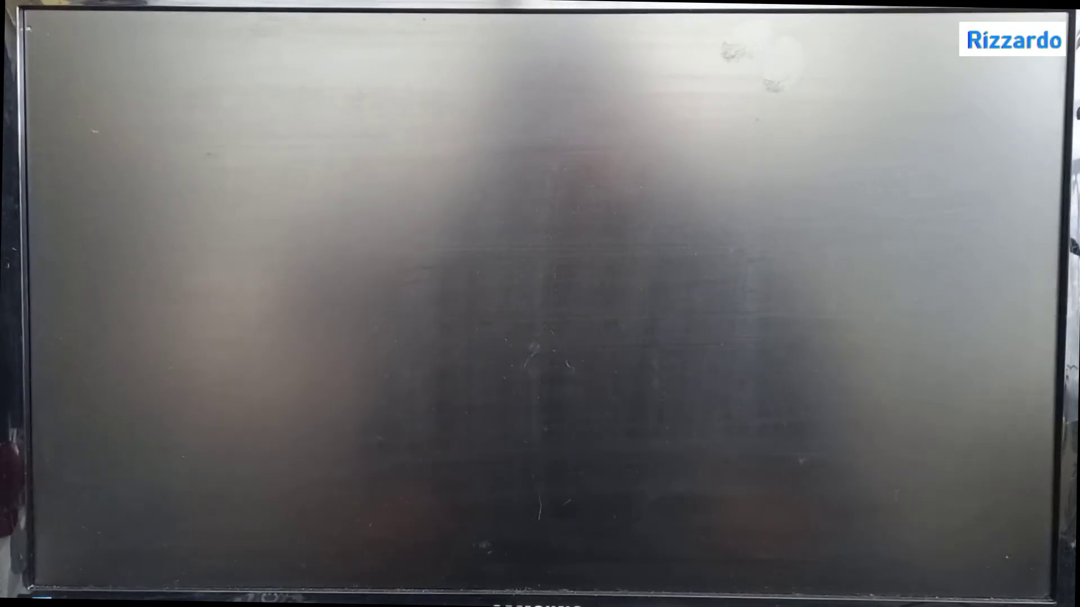
pyautogui.press('Down')
pyautogui.press('Down')
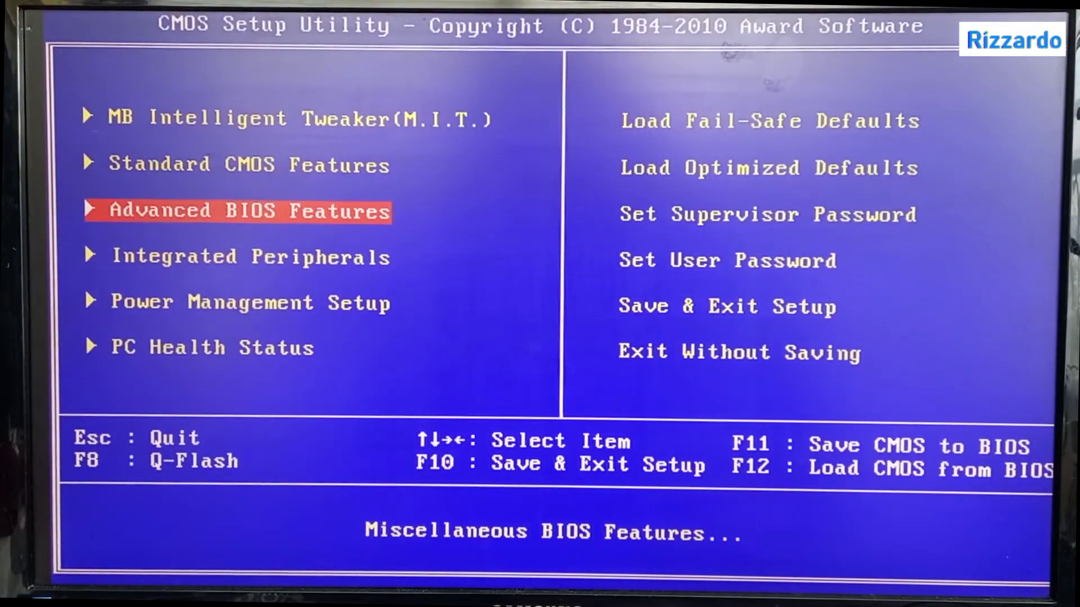
pyautogui.press('Return')
pyautogui.press('Return')
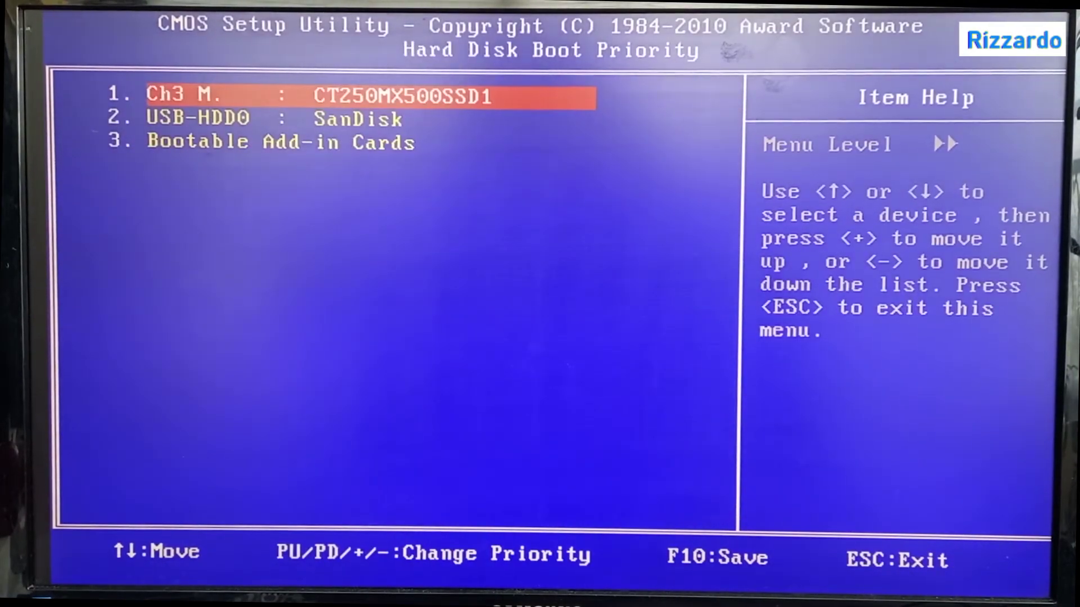
# Step: Move USB-HDD0 SanDisk to first place in the hard disk boot priority, then save to CMOS and exit
pyautogui.press('Down')
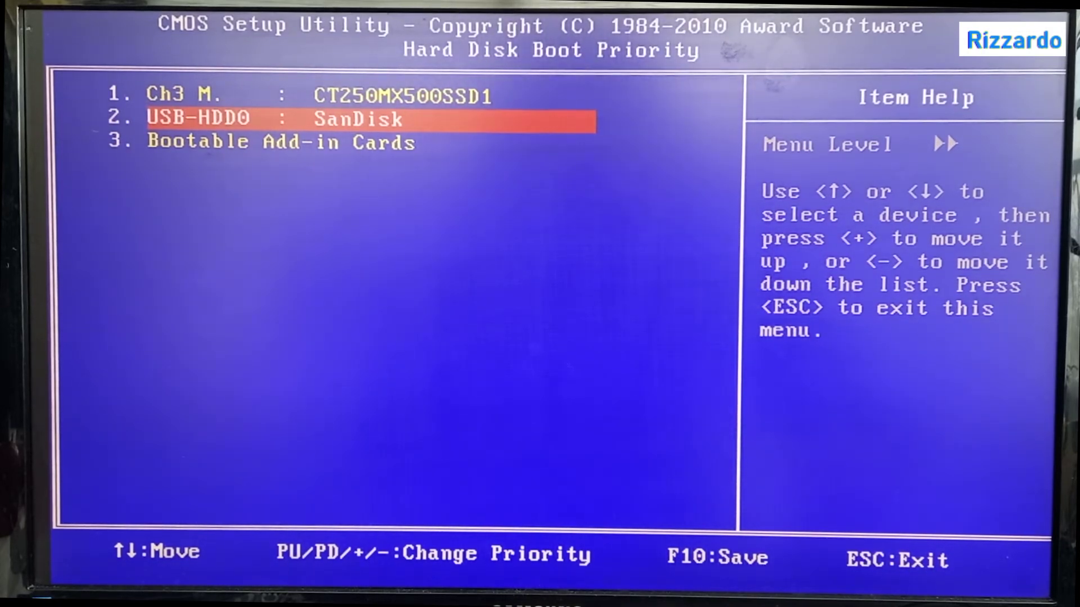
pyautogui.press('+')
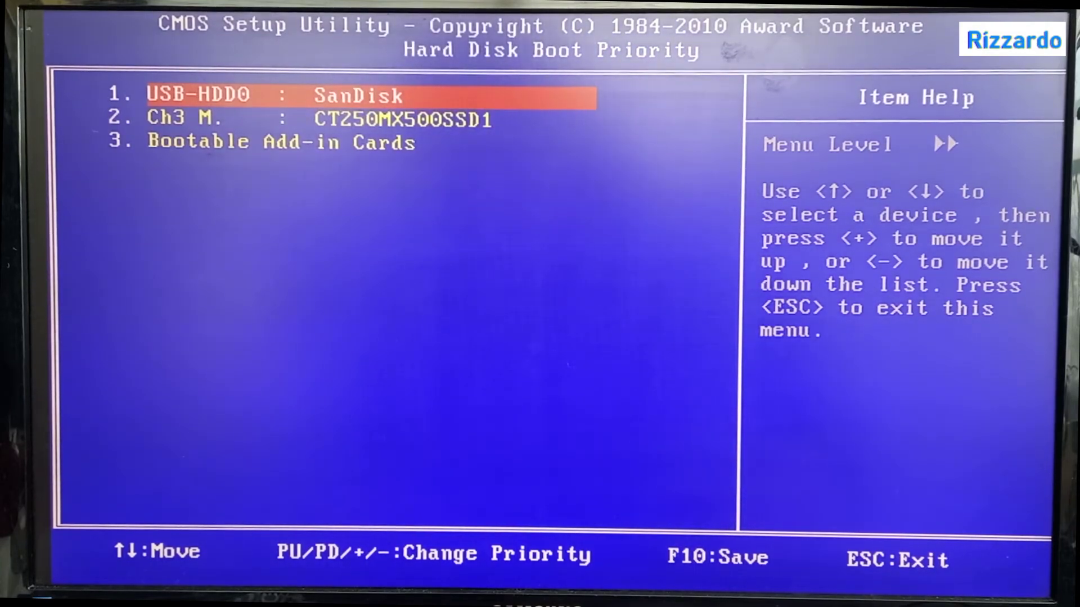
pyautogui.press('F10')
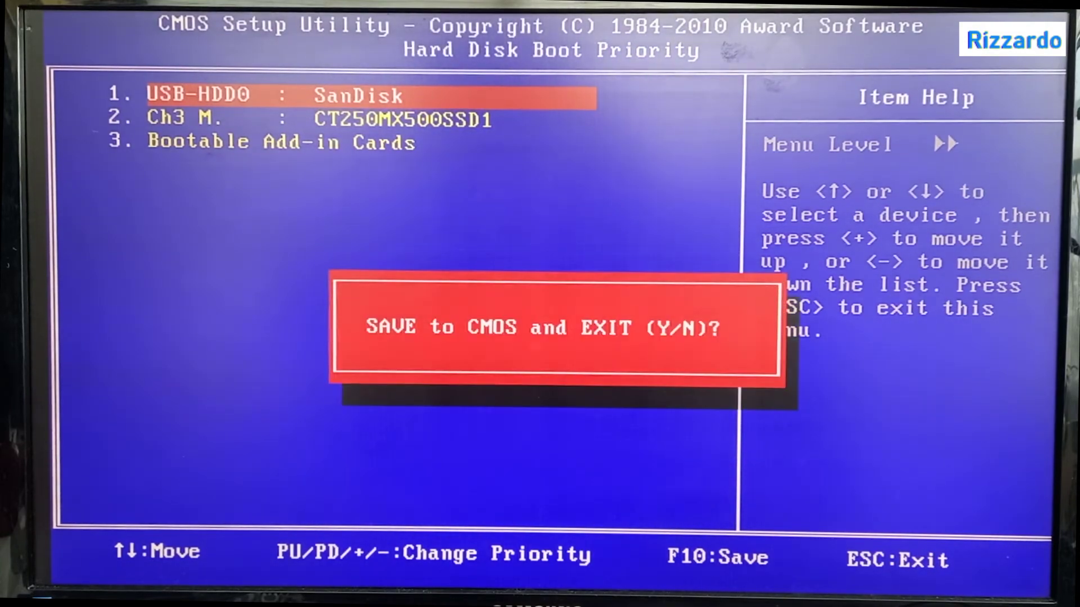
pyautogui.press('Return')
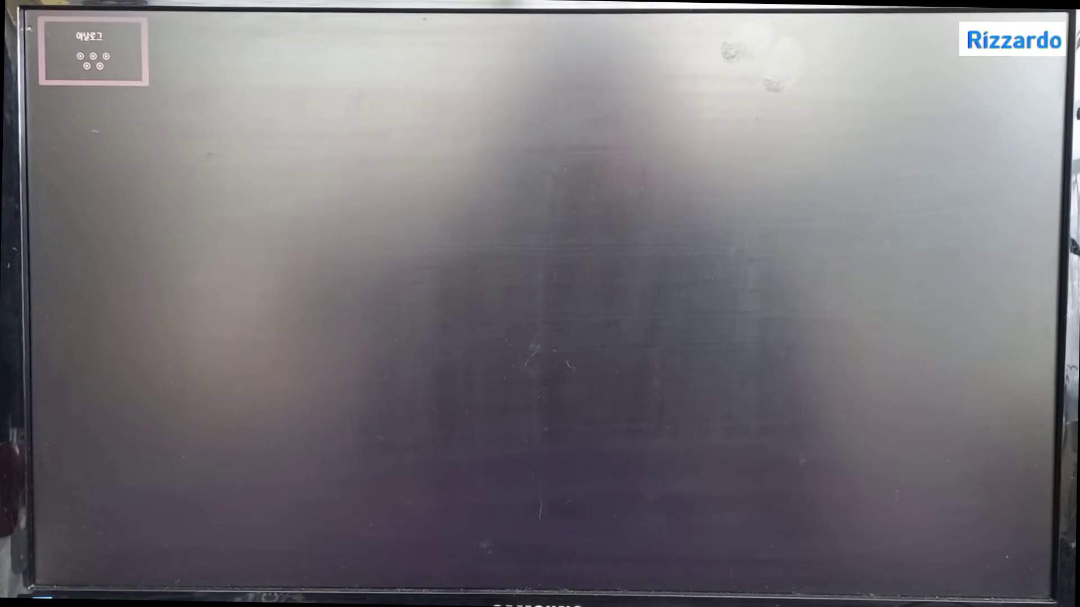